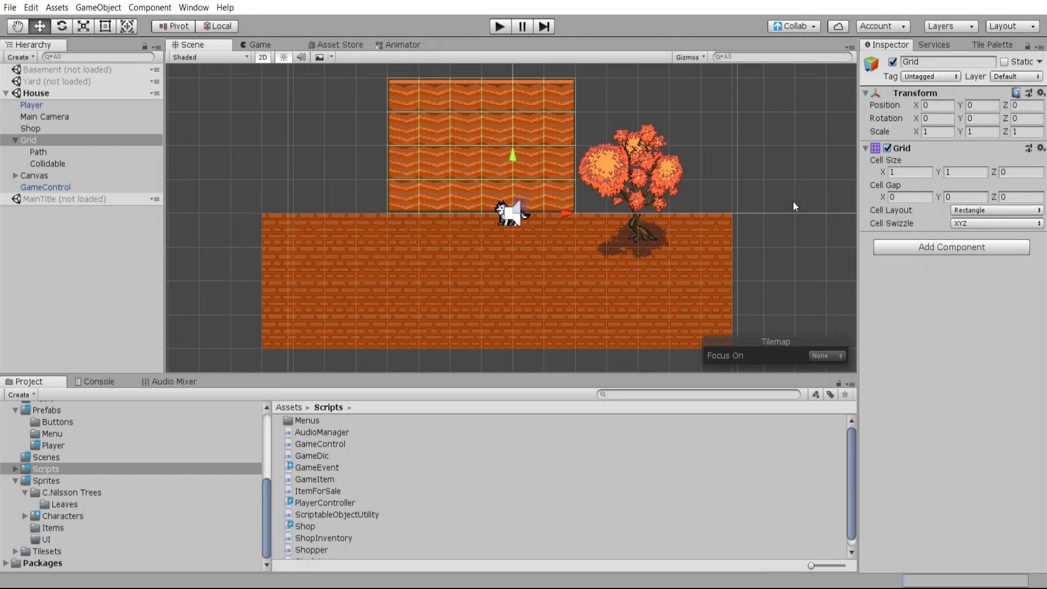
Frame the Grid and inspect the Path and Collidable tilemaps' components.
double_click(46, 140)
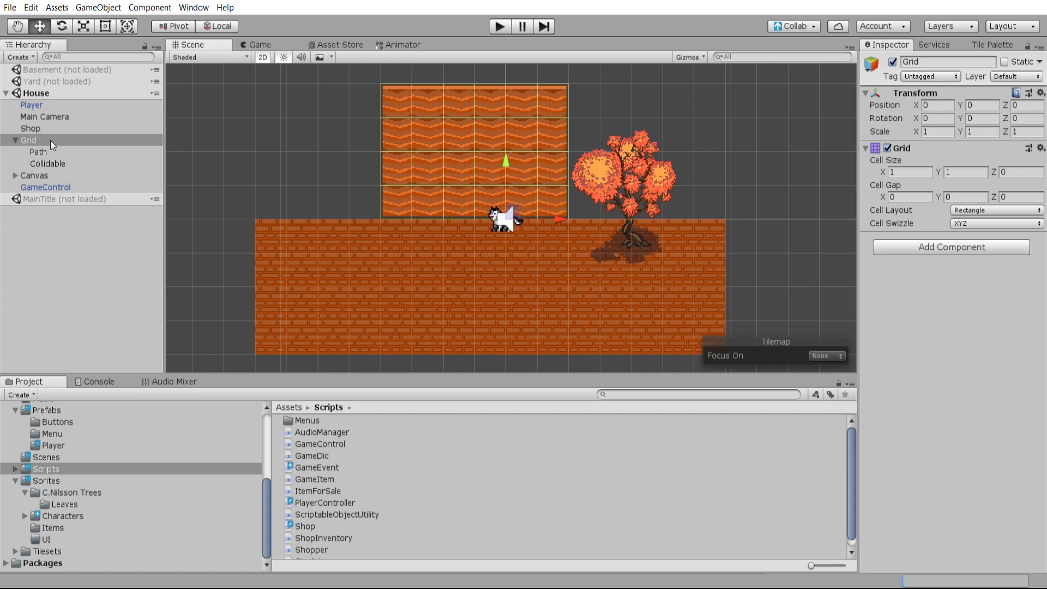
left_click(57, 139)
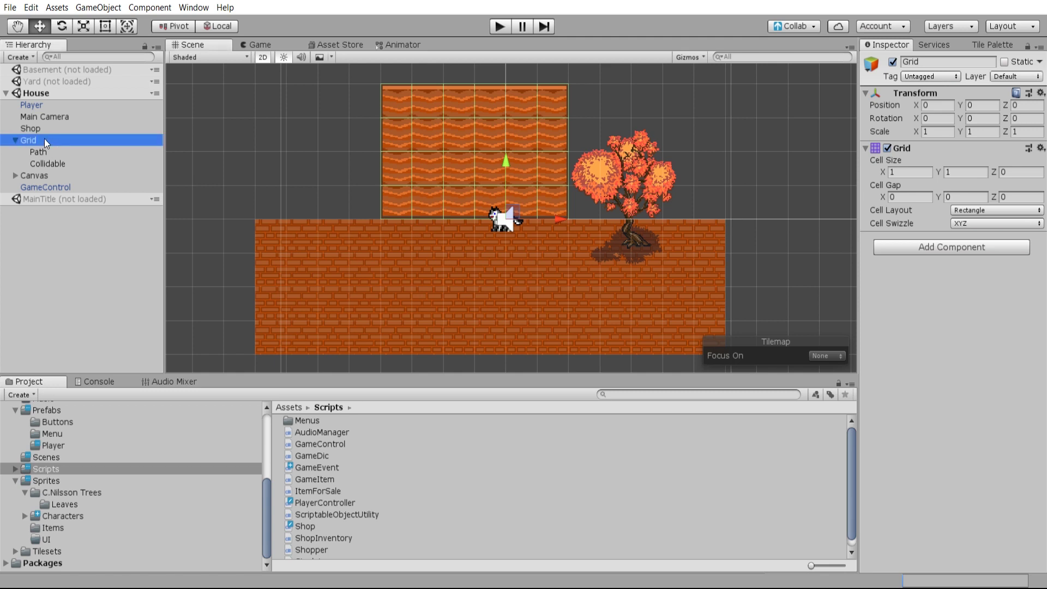
left_click(54, 151)
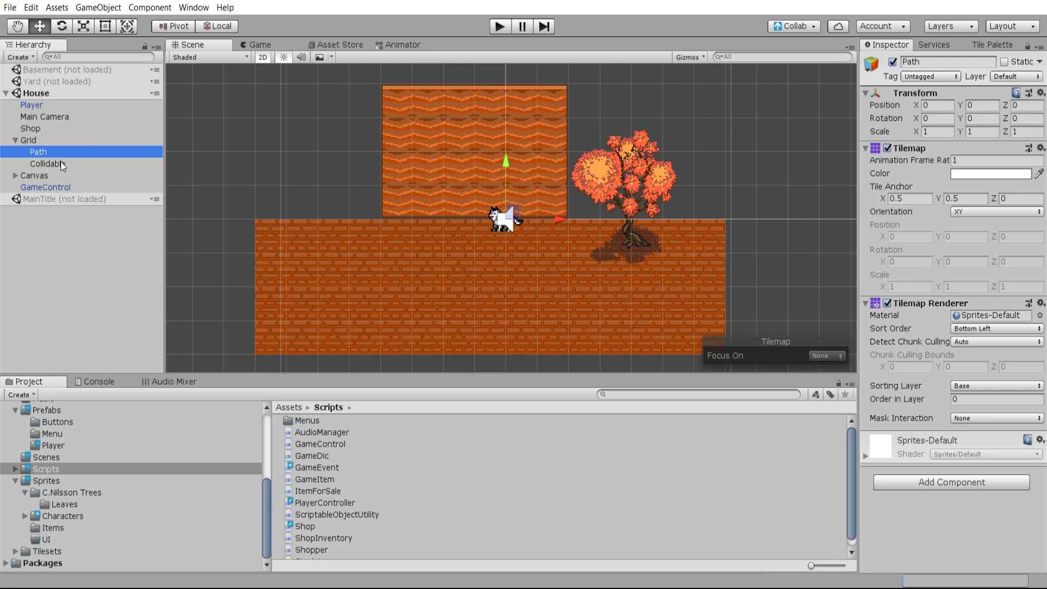
left_click(61, 163)
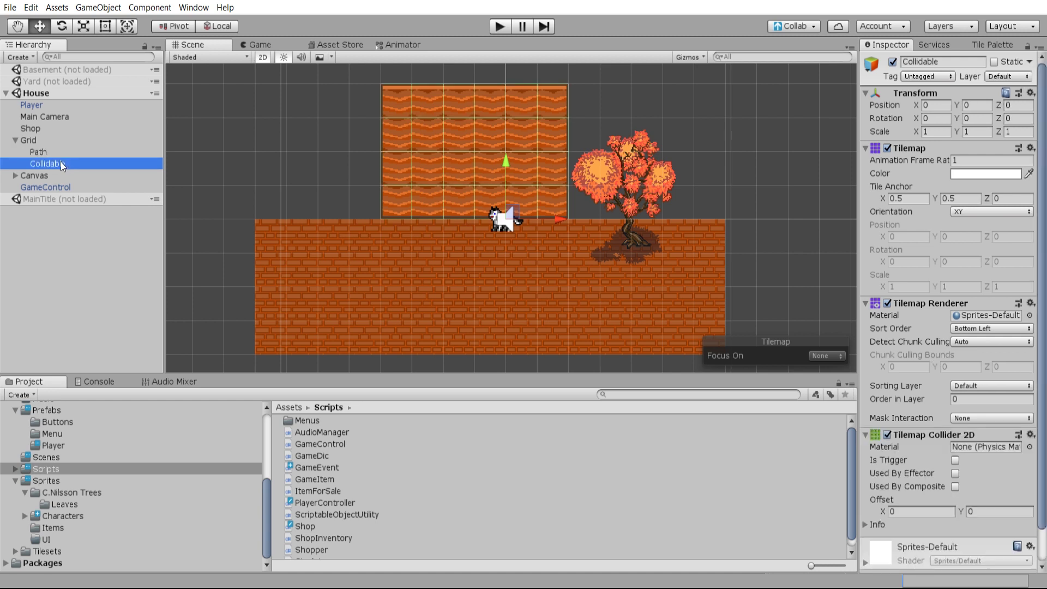
Recheck that Path lacks a collider while Collidable has a Tilemap Collider 2D.
left_click(61, 153)
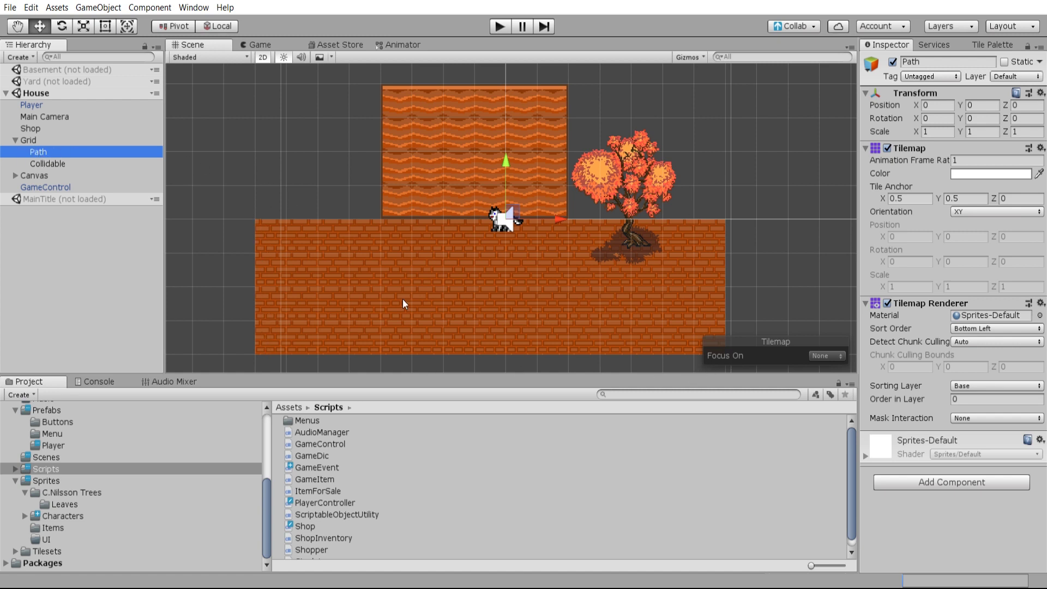
left_click(33, 163)
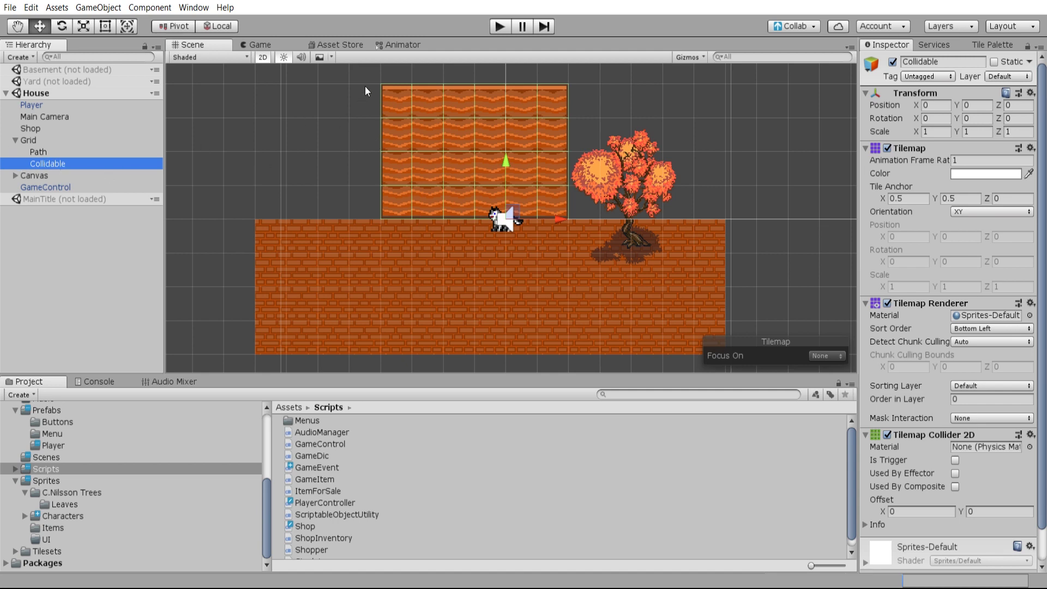
middle_click_drag(381, 102, 374, 131)
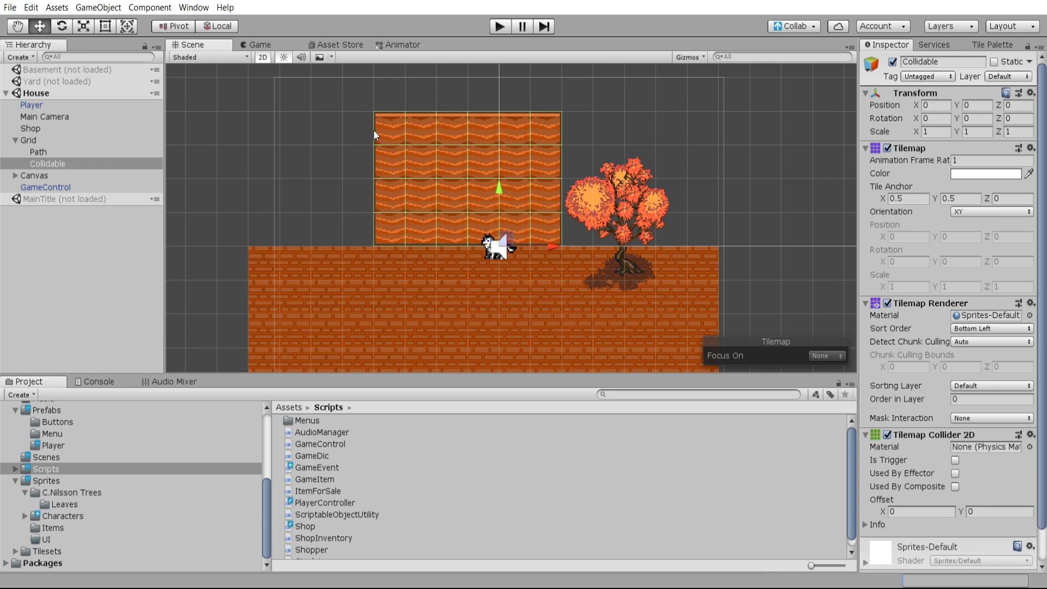
middle_click_drag(588, 208, 600, 184)
Create a child Tilemap under Grid via 2D Object > Tilemap and inspect its components.
left_click(94, 140)
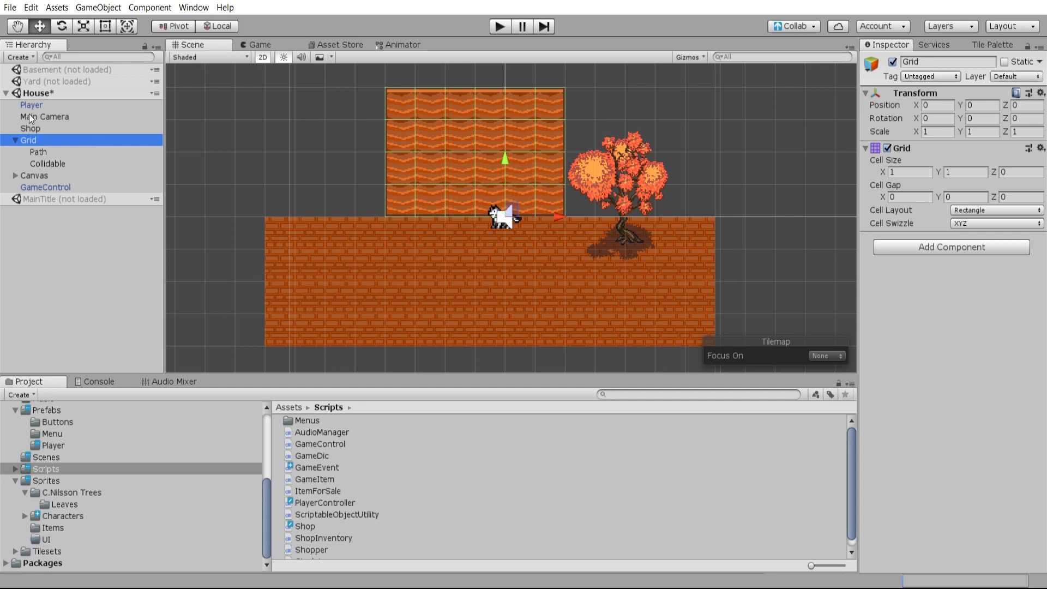
right_click(45, 141)
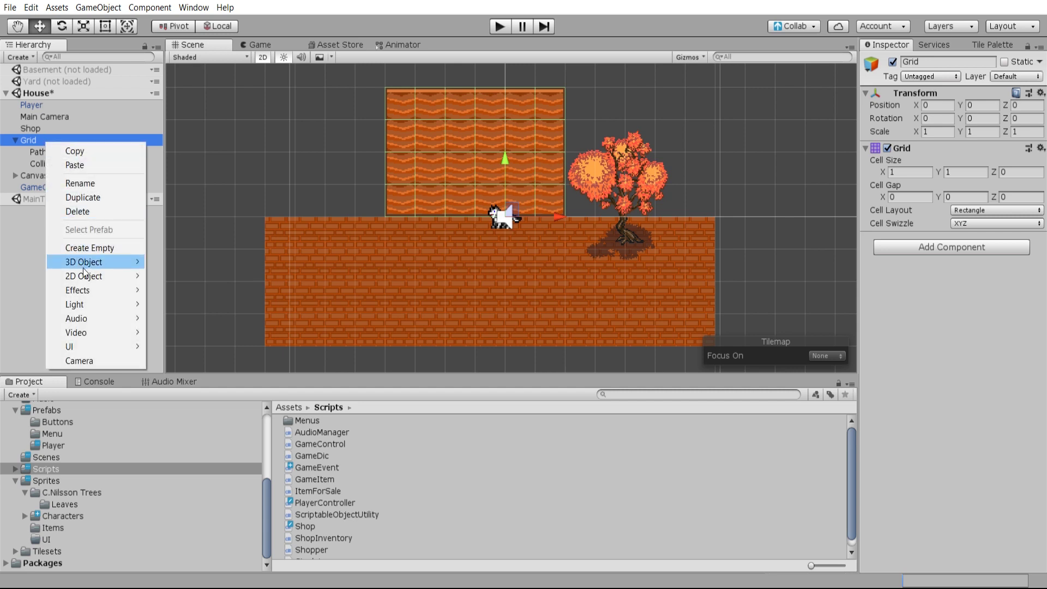
mouse_move(84, 276)
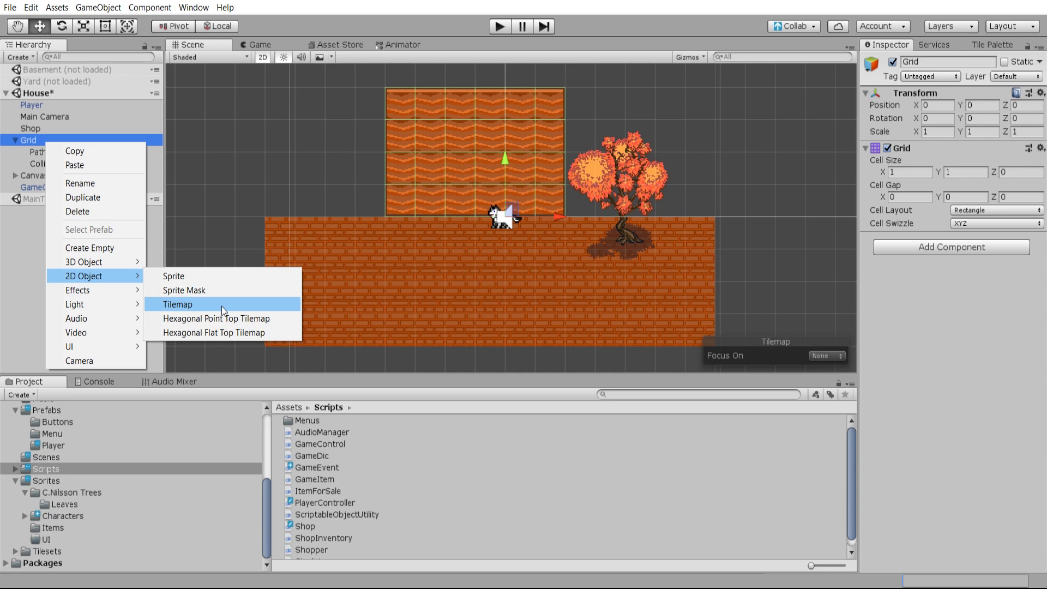
left_click(221, 306)
left_click(44, 175)
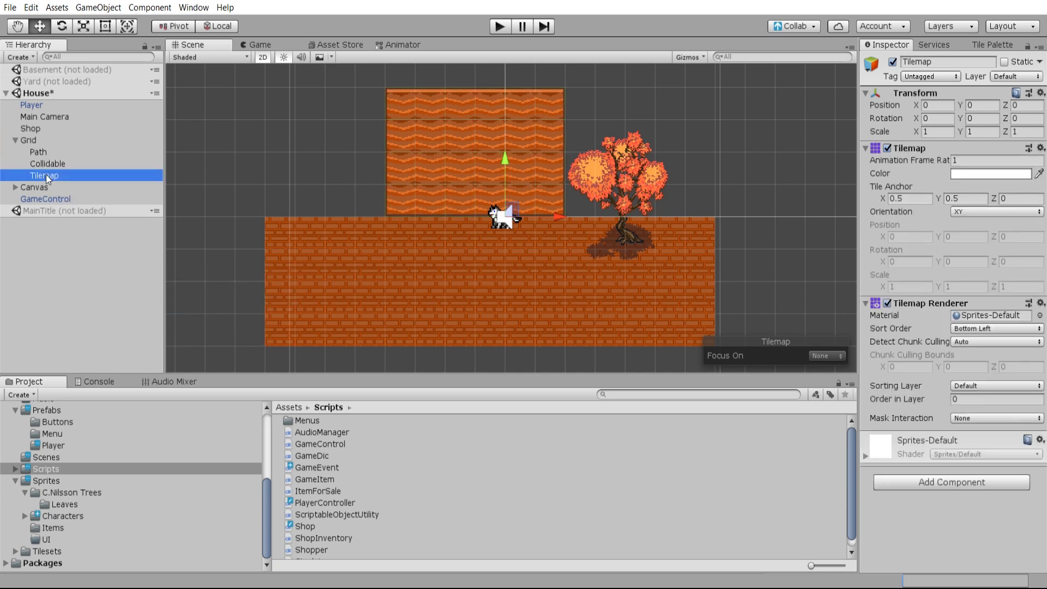
scroll(239, 200, "down", 2)
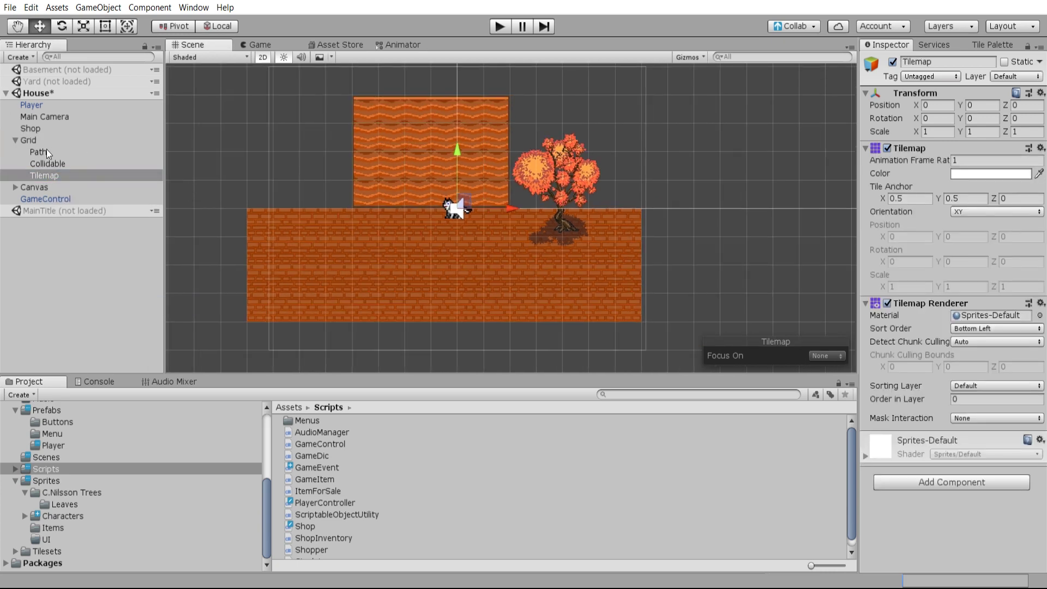
left_click(58, 141)
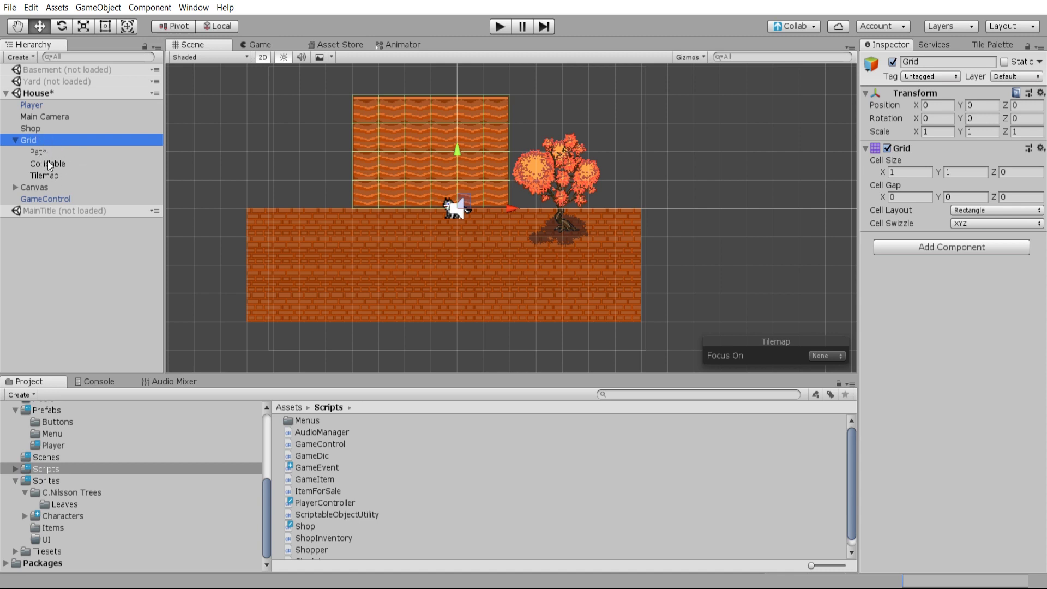
Open Window > 2D > Tile Palette with Indoors1 and widen its panel.
left_click(63, 173)
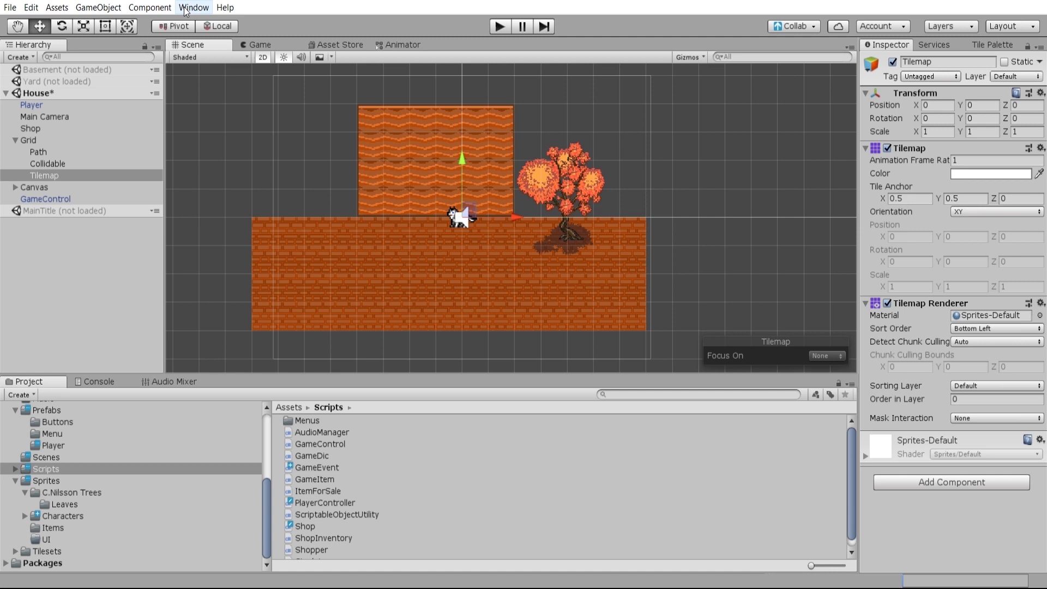
left_click(194, 8)
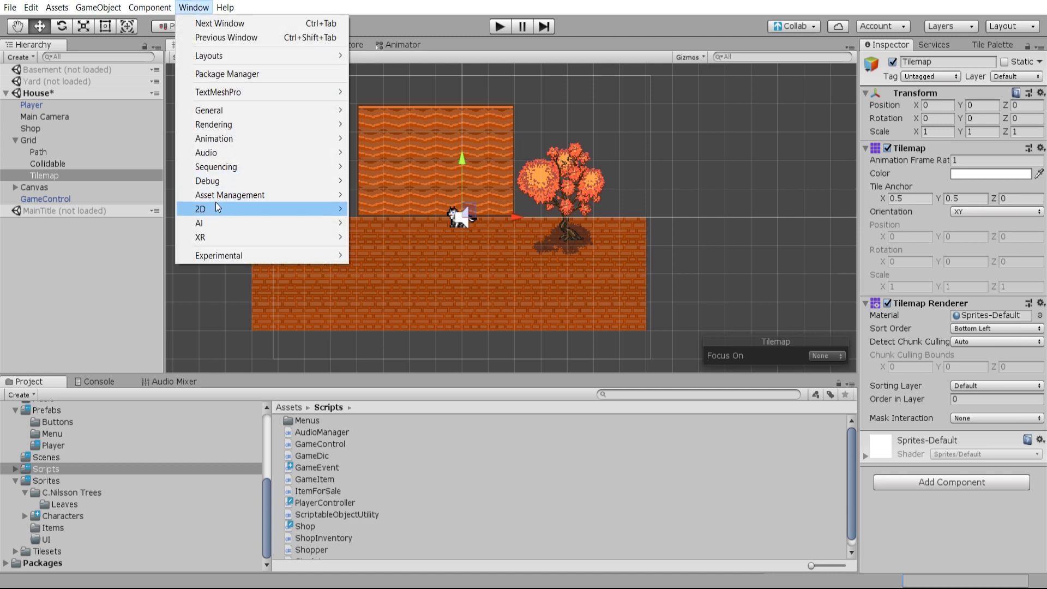
mouse_move(219, 208)
left_click(394, 224)
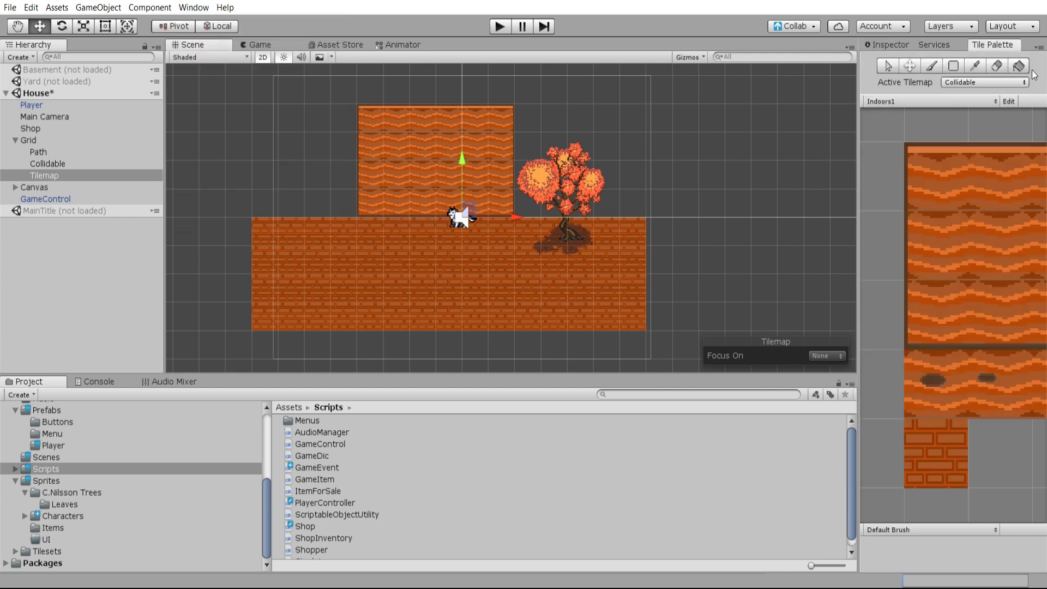
left_click_drag(860, 95, 665, 97)
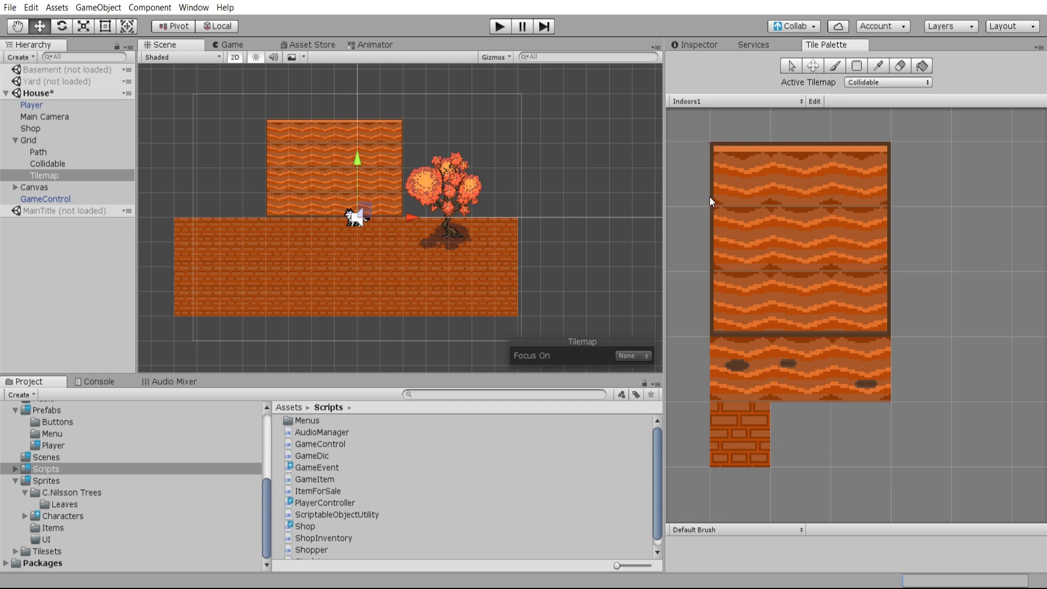
Pick the top-left wood wall tile and undo a test brush stroke near the tree.
left_click(742, 178)
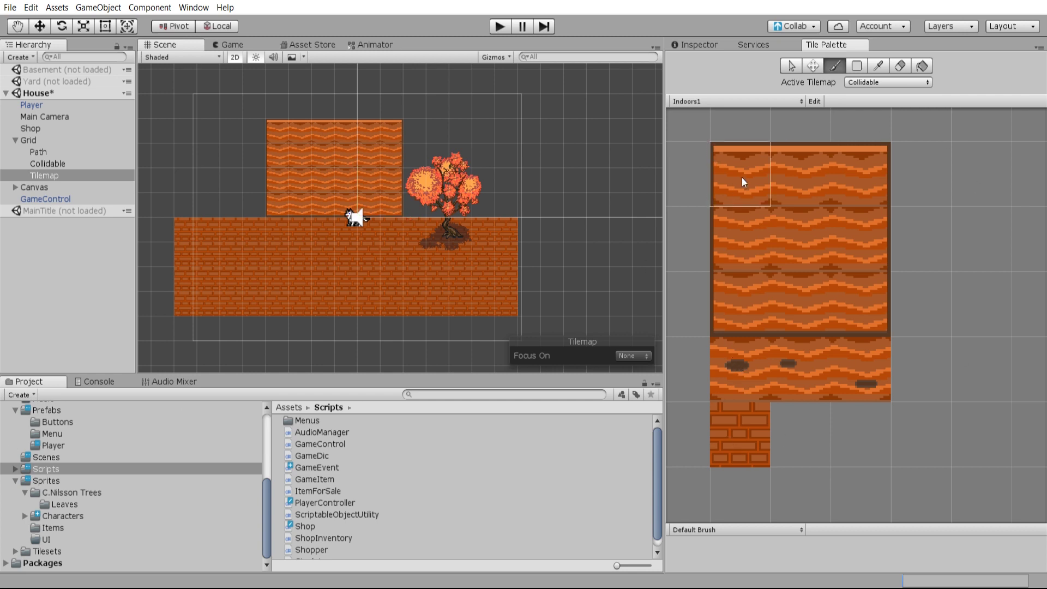
left_click(834, 66)
left_click(834, 66)
left_click_drag(480, 181, 437, 161)
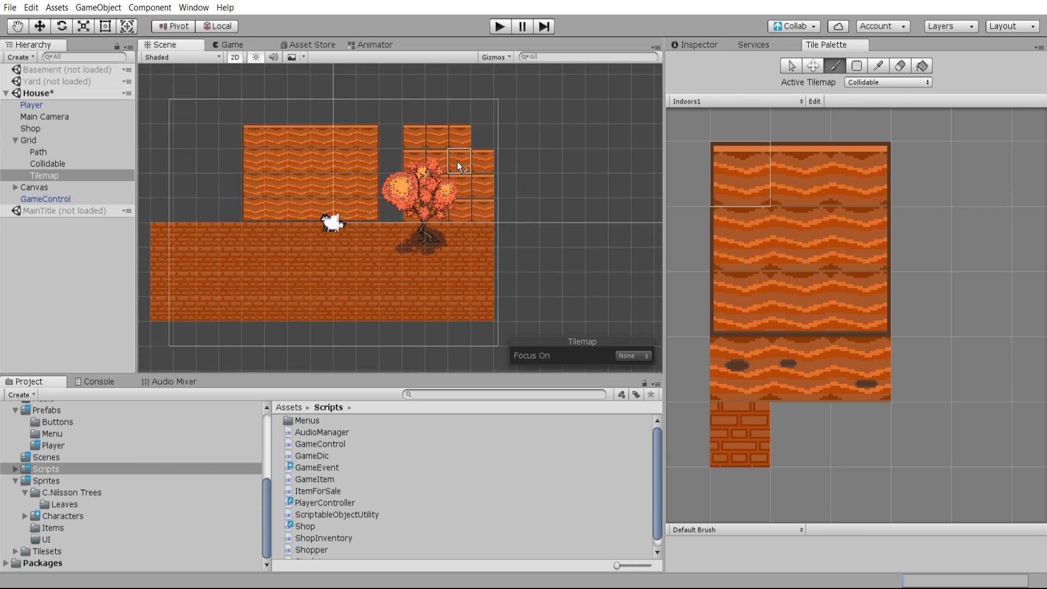
key("ctrl+z")
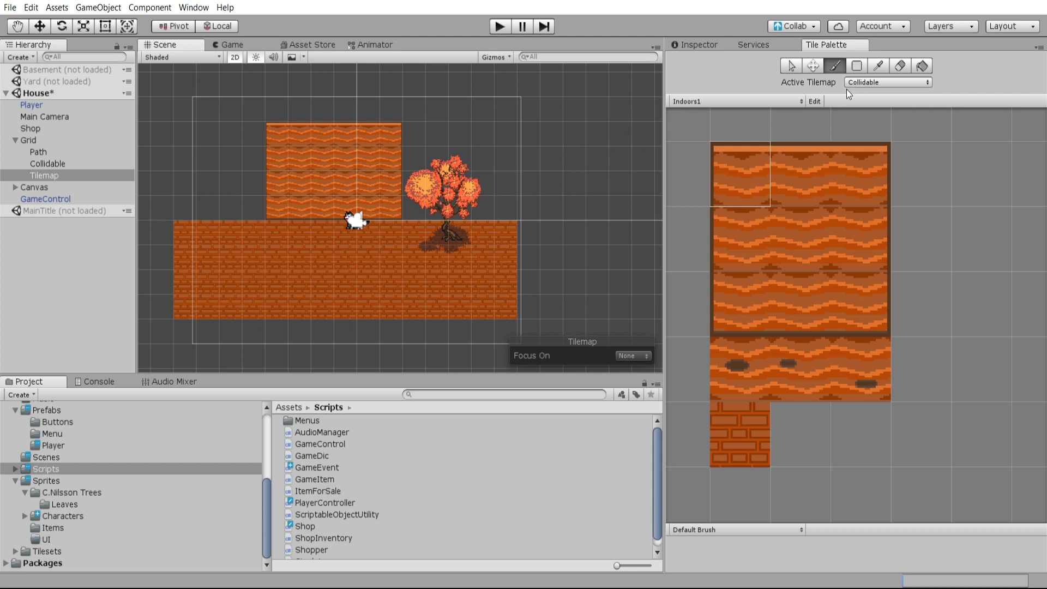
Switch Active Tilemap from Collidable to Tilemap, frame it, and paint a wall column left of the floor.
left_click(861, 82)
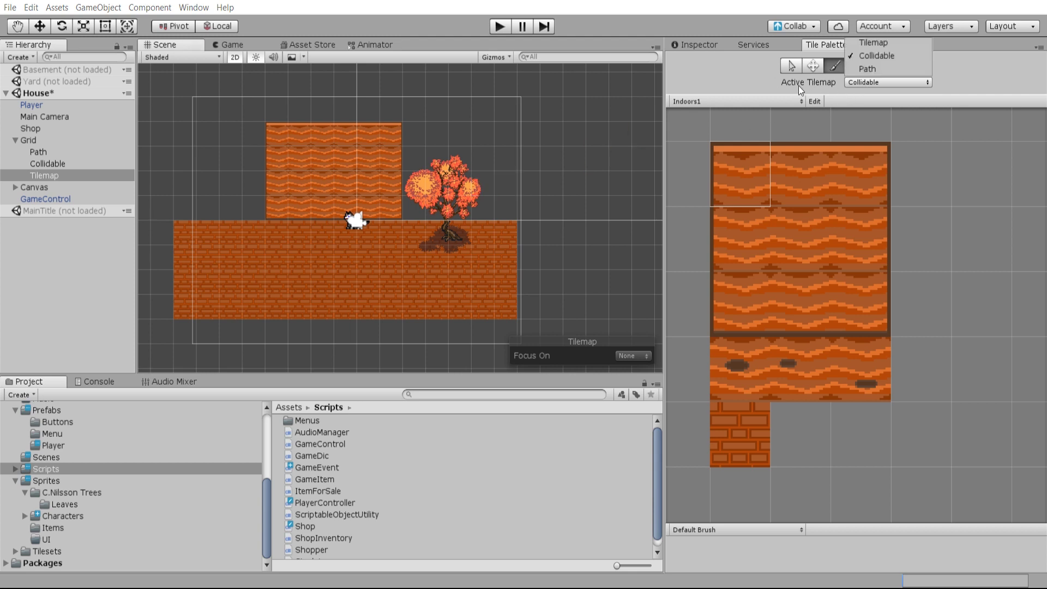
left_click(894, 43)
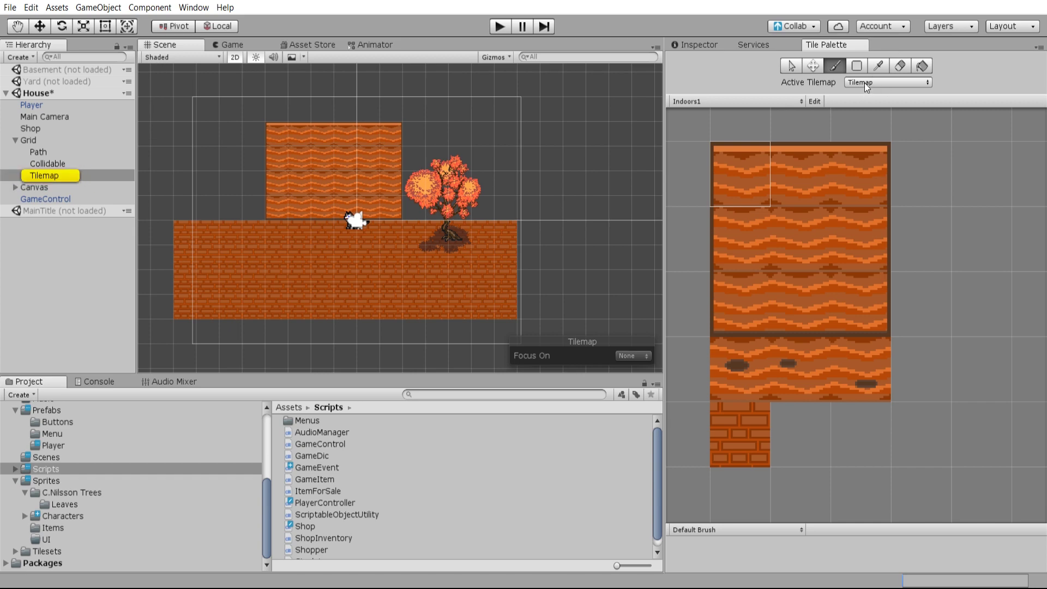
middle_click_drag(495, 216, 453, 212)
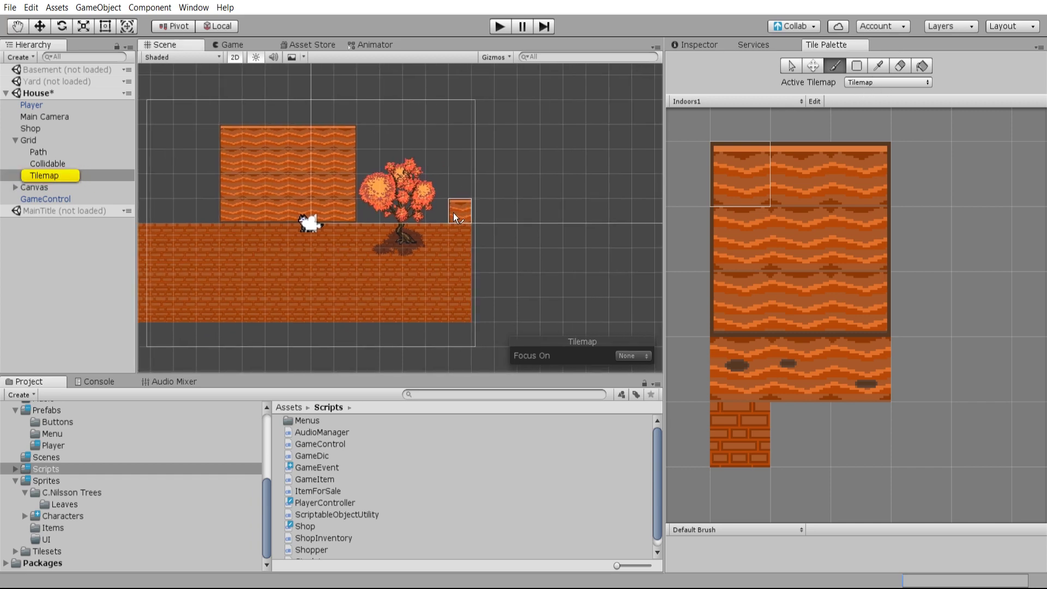
scroll(456, 212, "up", 2)
key("f")
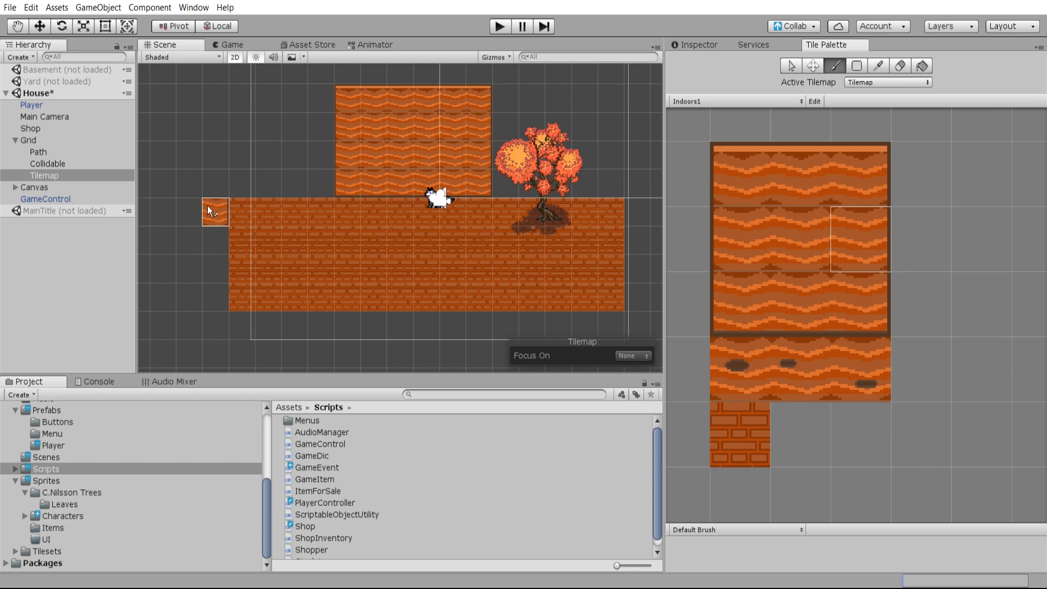
left_click_drag(207, 207, 211, 239)
left_click_drag(205, 309, 220, 155)
Paint an extra tile under the column, then open Add Component on the selected Tilemap.
left_click_drag(209, 338, 211, 349)
middle_click_drag(210, 349, 264, 260)
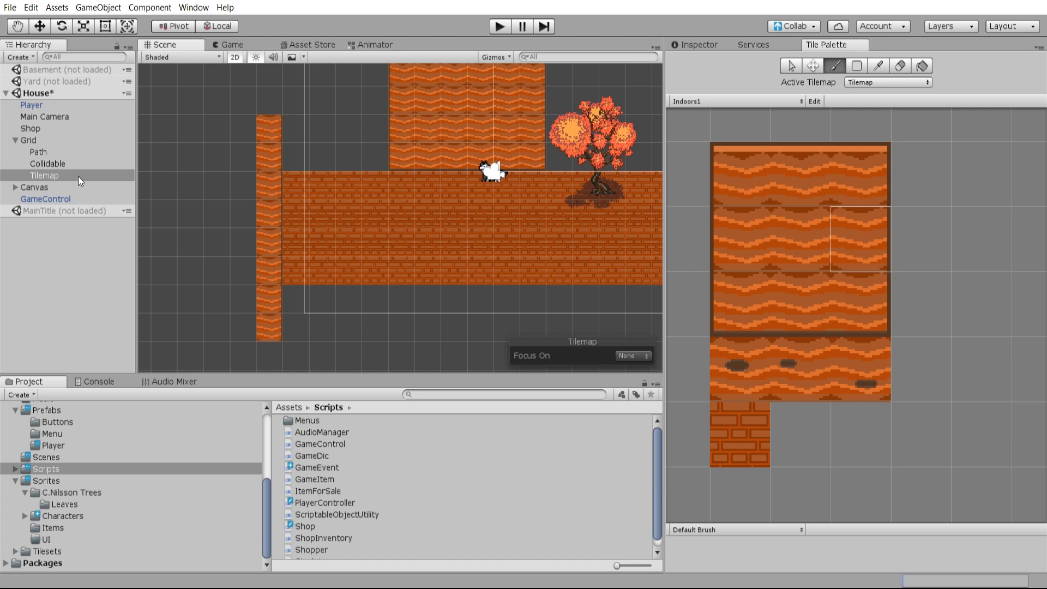
left_click(66, 178)
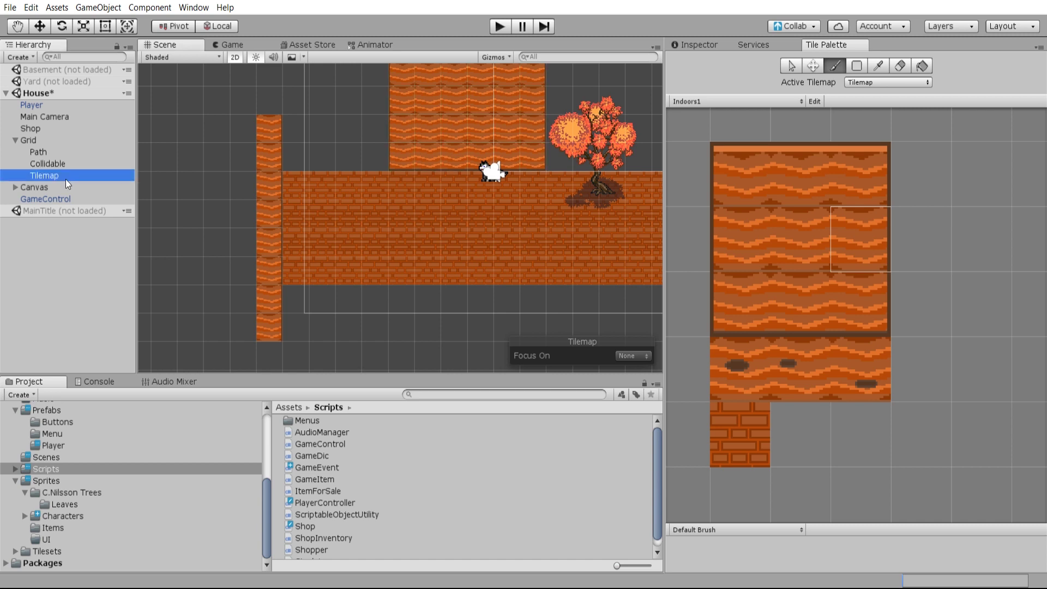
left_click(698, 46)
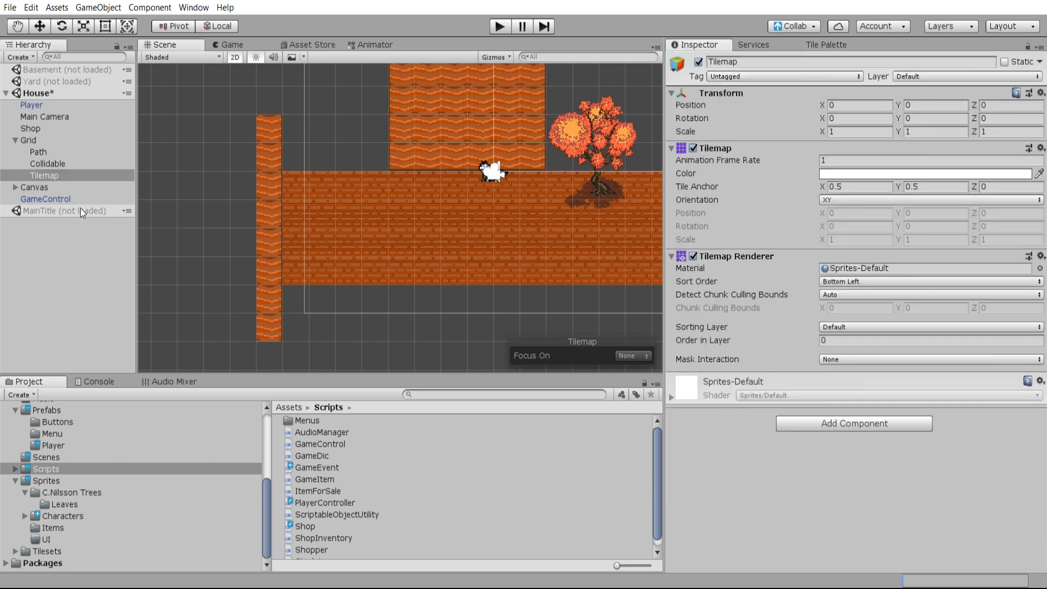
left_click(884, 431)
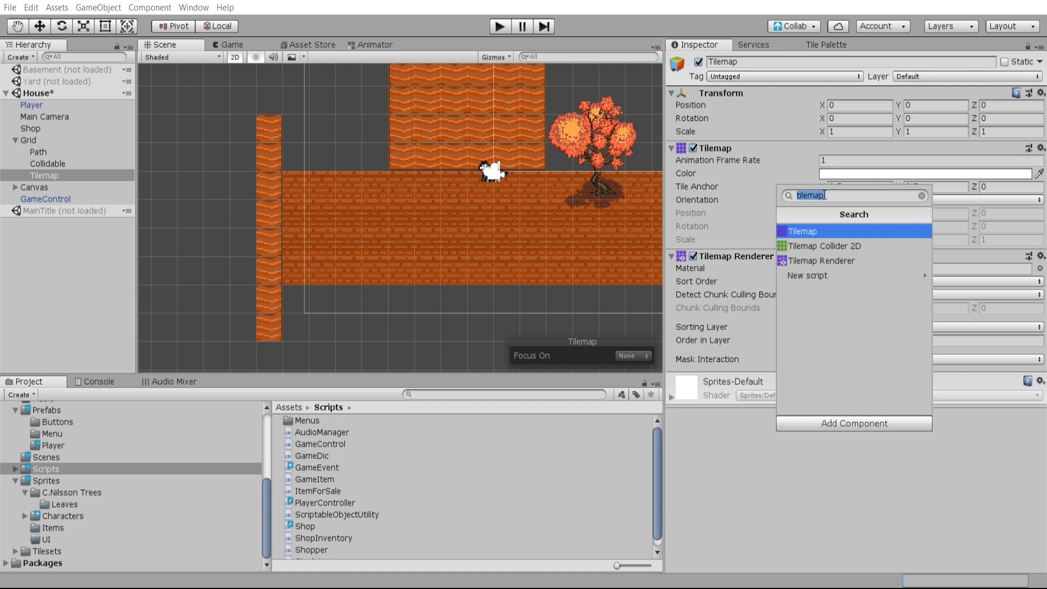
left_click(833, 246)
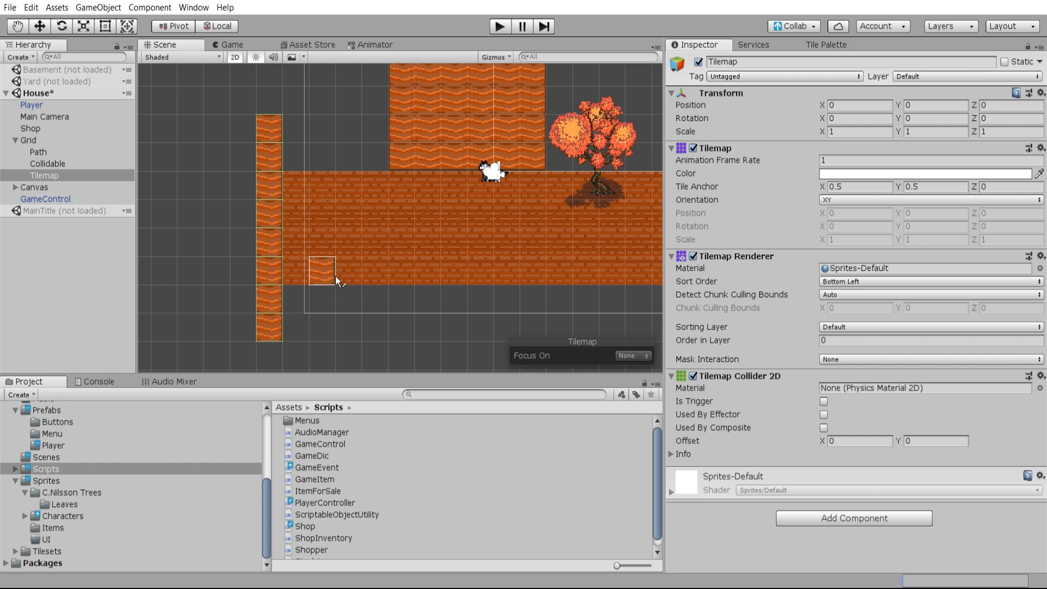
mouse_move(334, 276)
middle_mouse_down()
mouse_move(380, 277)
mouse_move(372, 283)
middle_mouse_up()
scroll(417, 238, "up", 2)
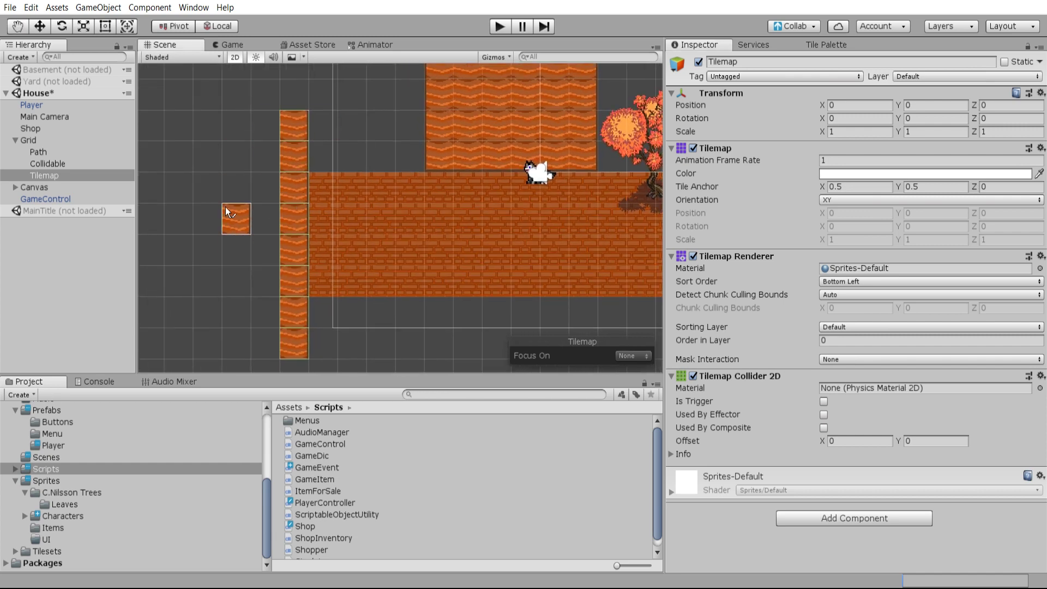
middle_click_drag(261, 214, 273, 145)
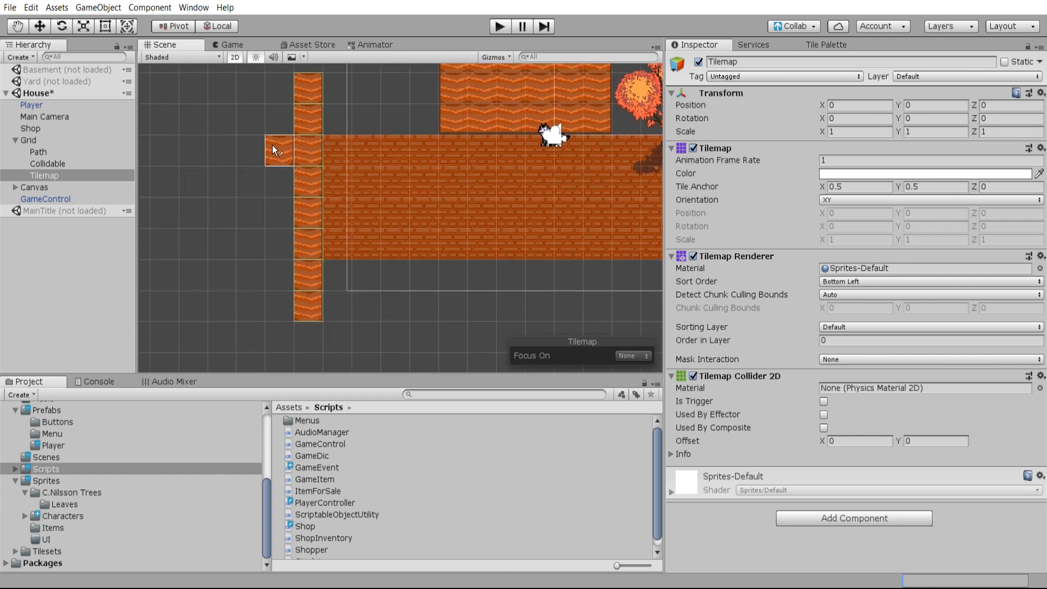
scroll(287, 224, "up", 4)
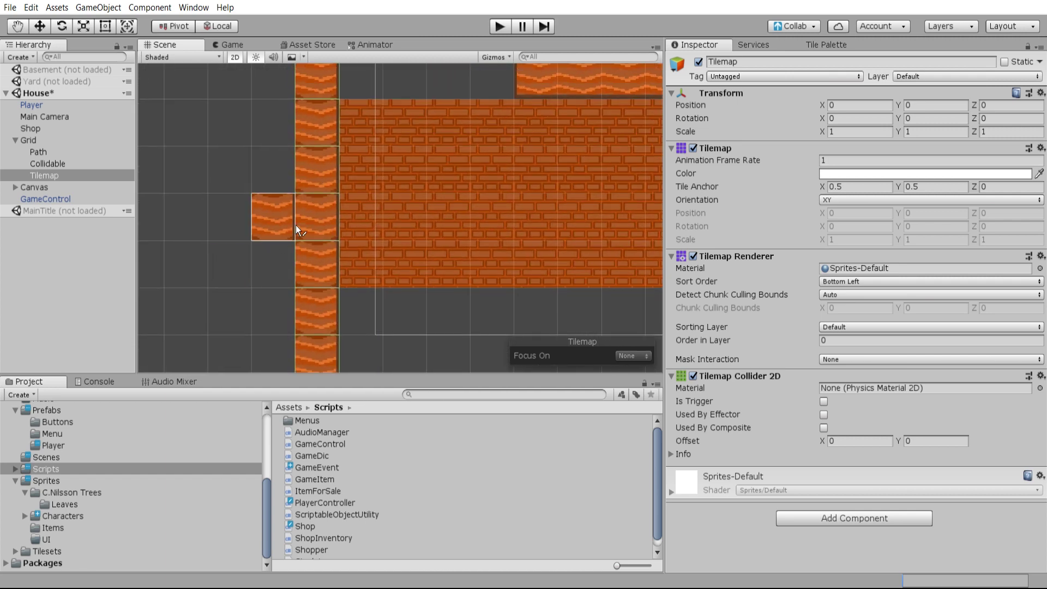
middle_click_drag(257, 159, 256, 241)
middle_click_drag(268, 121, 267, 179)
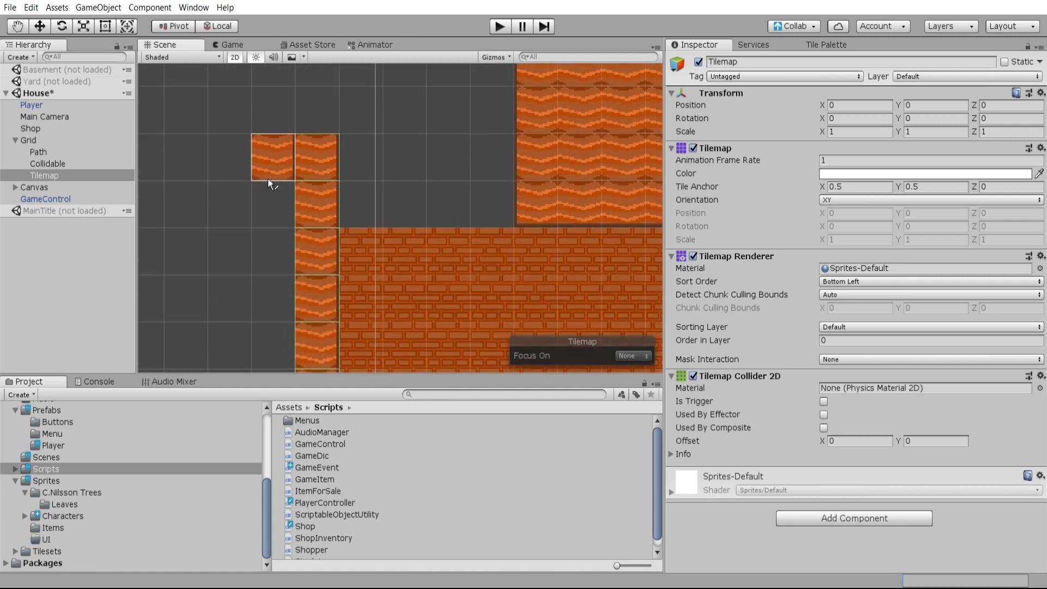
scroll(311, 313, "down", 3)
middle_click_drag(333, 289, 338, 215)
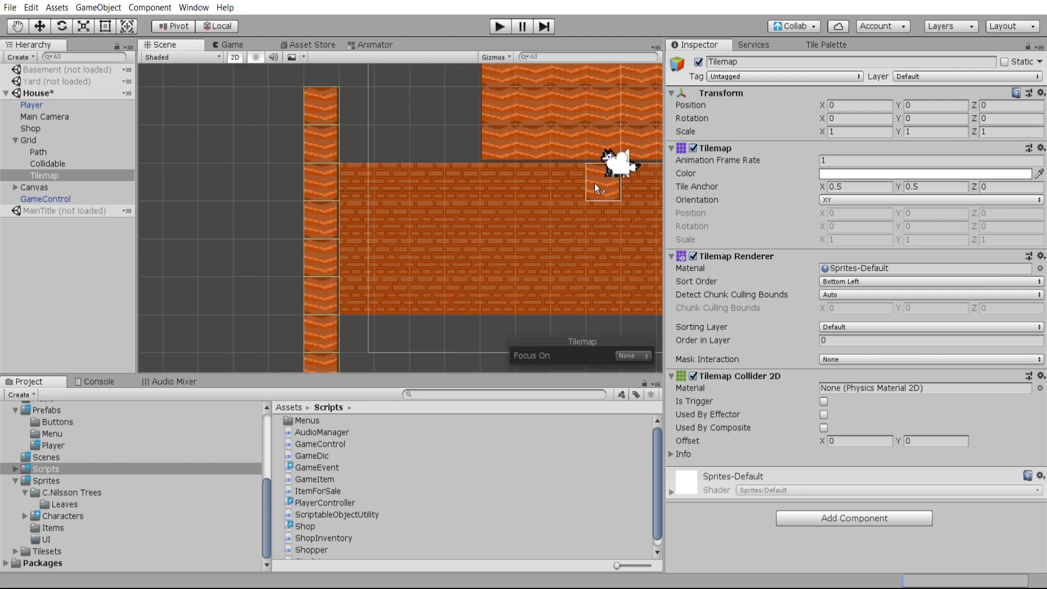
middle_click_drag(438, 200, 397, 212)
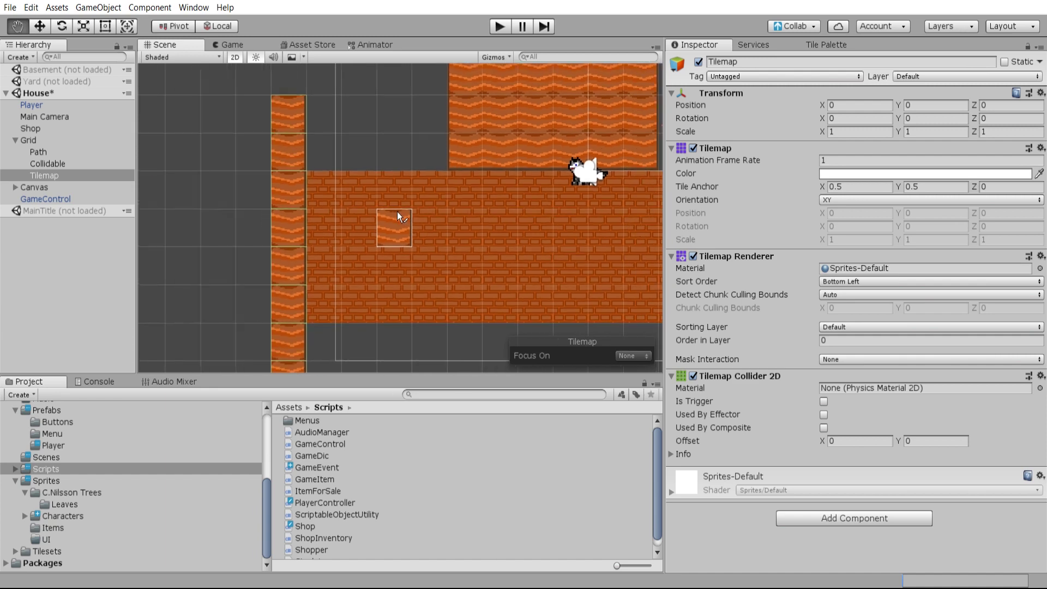
Select Player and scroll to its Rigidbody 2D and Box Collider 2D.
left_click(72, 109)
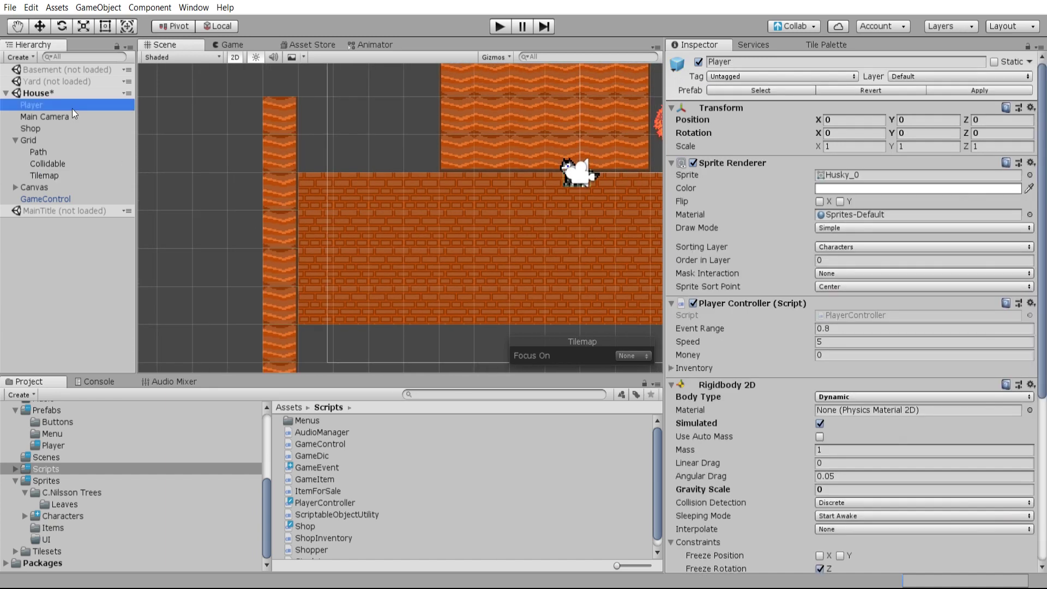
scroll(738, 271, "down", 8)
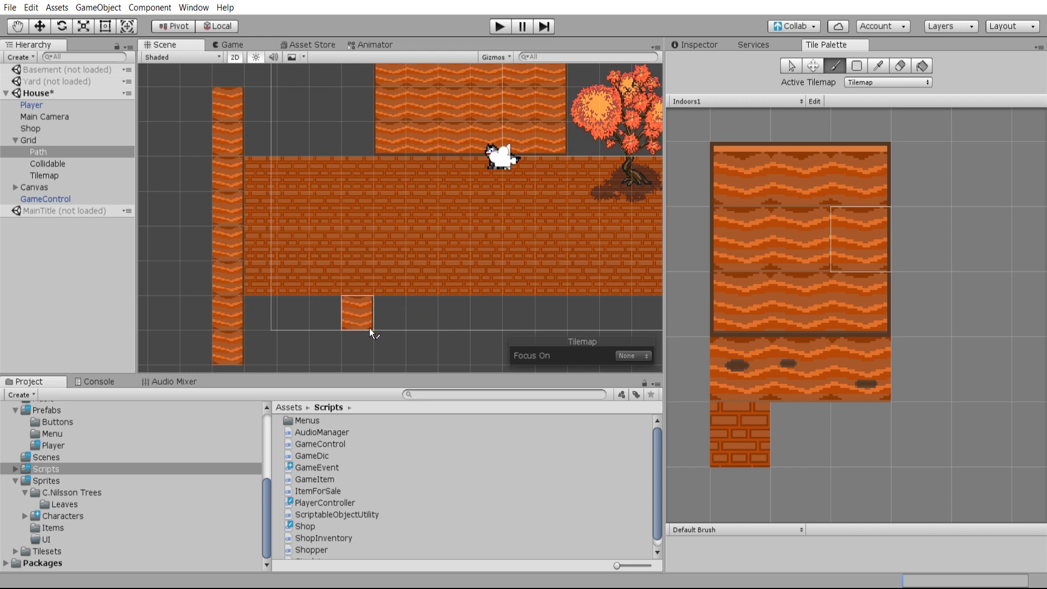
Switch to the Move tool and enter Play mode.
key("w")
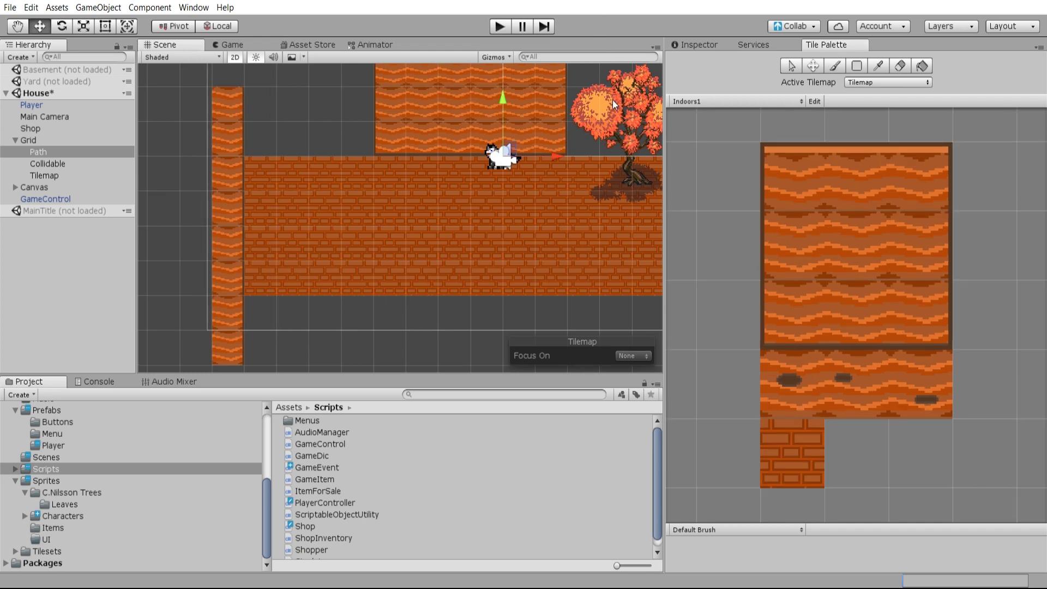
scroll(613, 100, "up", 2)
scroll(599, 119, "down", 2)
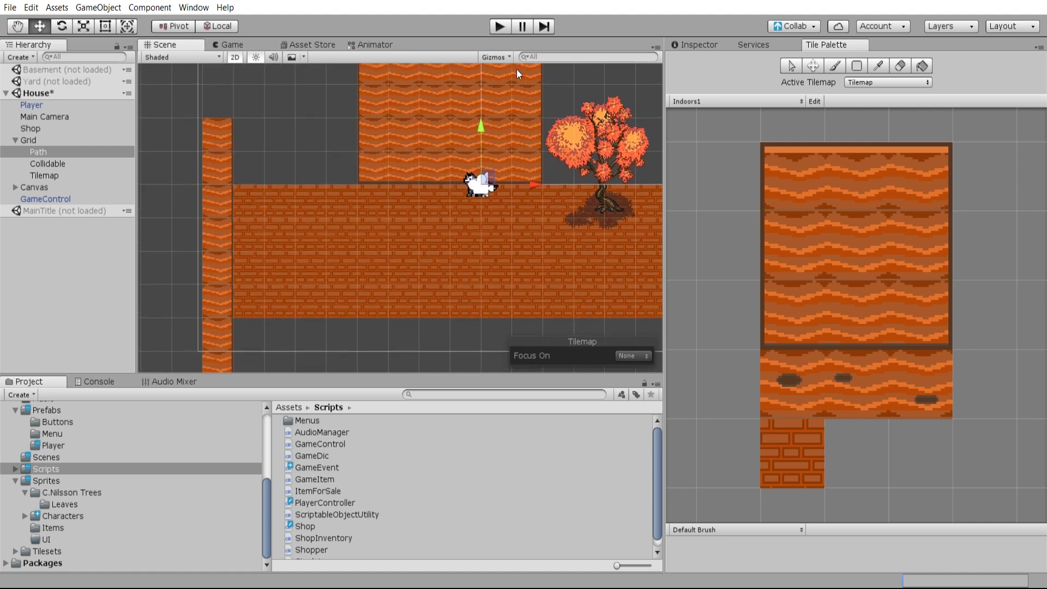
left_click(500, 27)
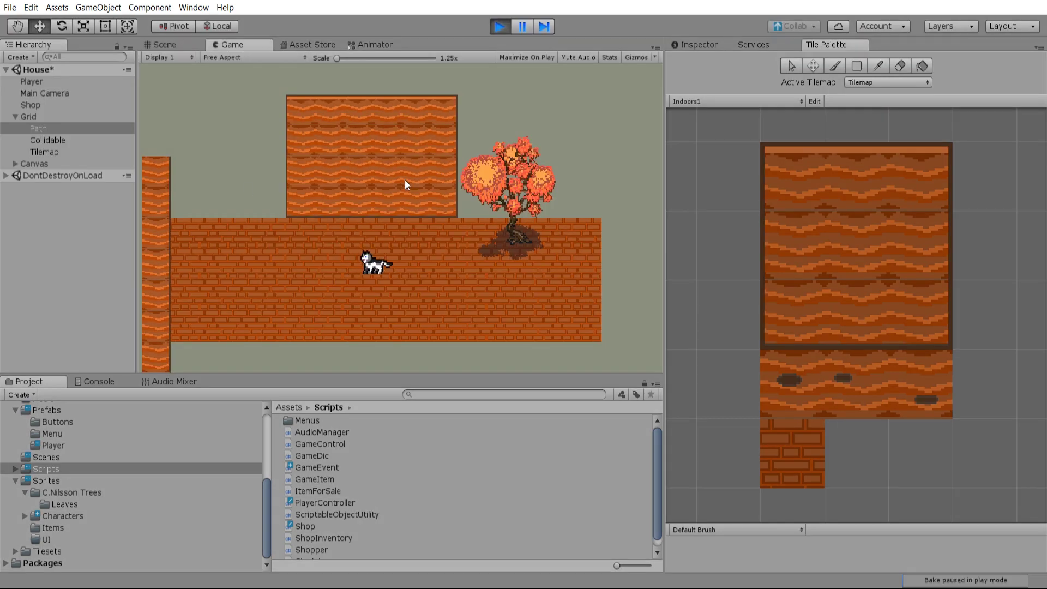
Walk the player into the top wall, left wall column and tree base, then exit Play mode.
key("Up")
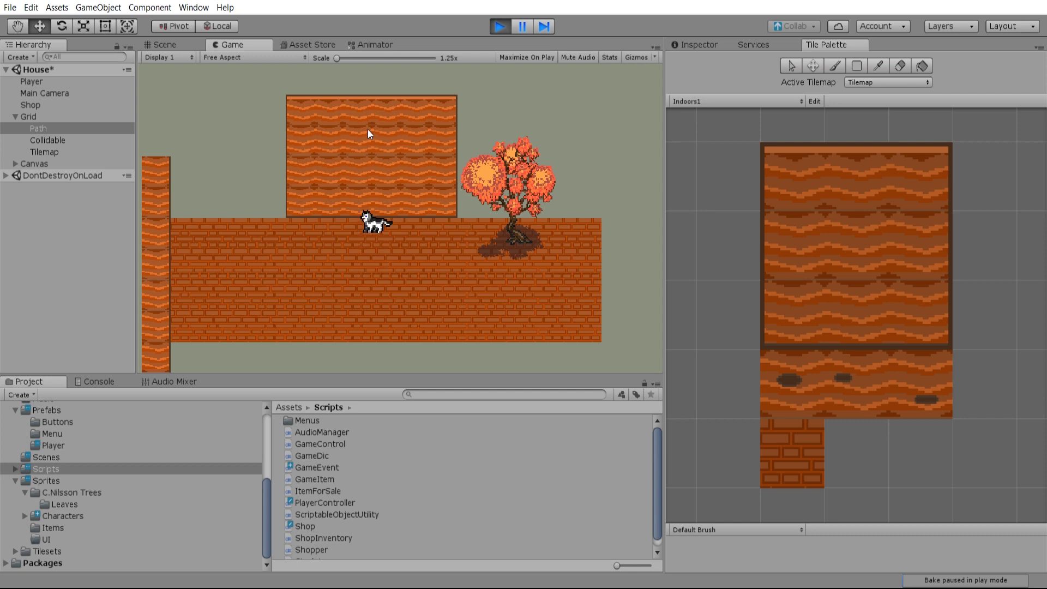
key("Down")
key("Left")
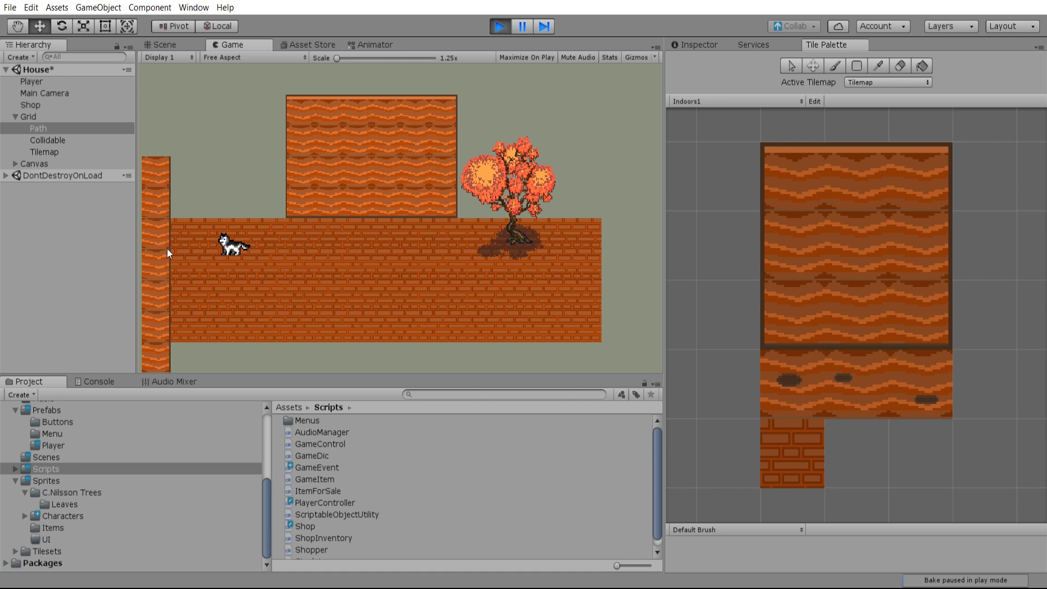
key("Left")
key("Down")
key("Right")
key("Up")
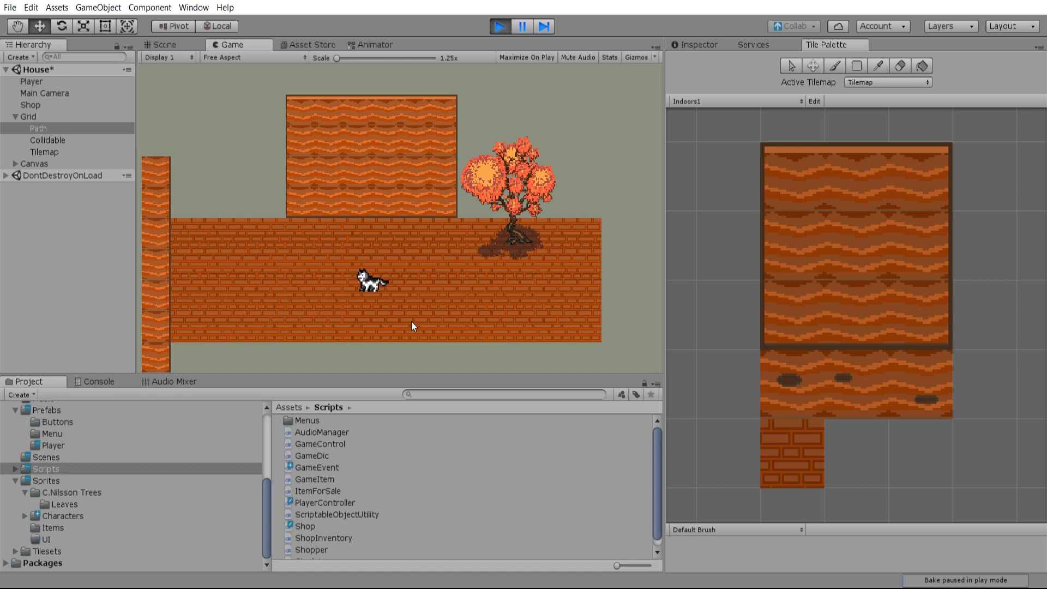
key("Right")
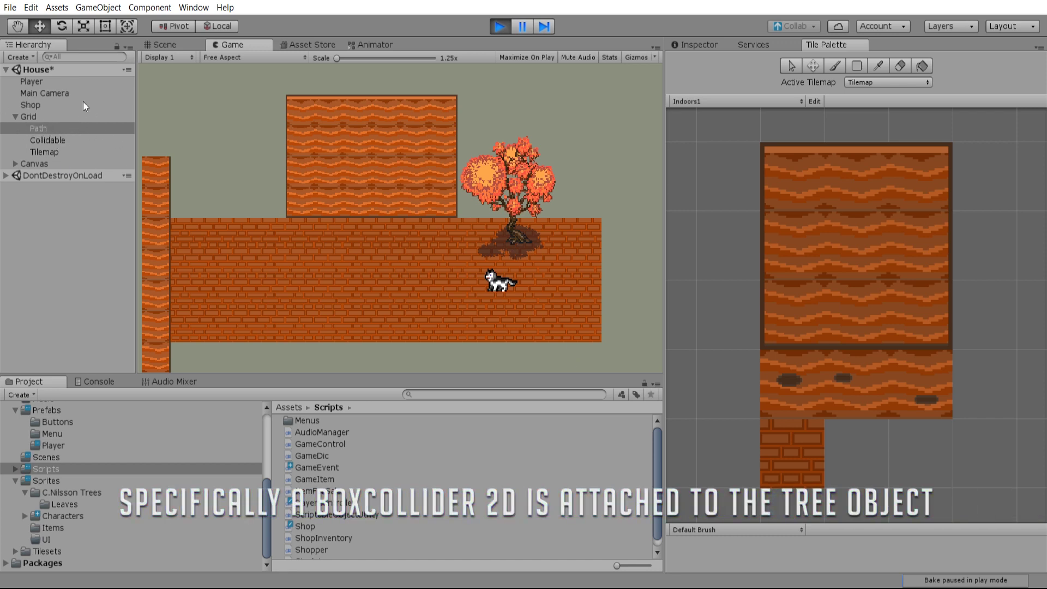
key("Right")
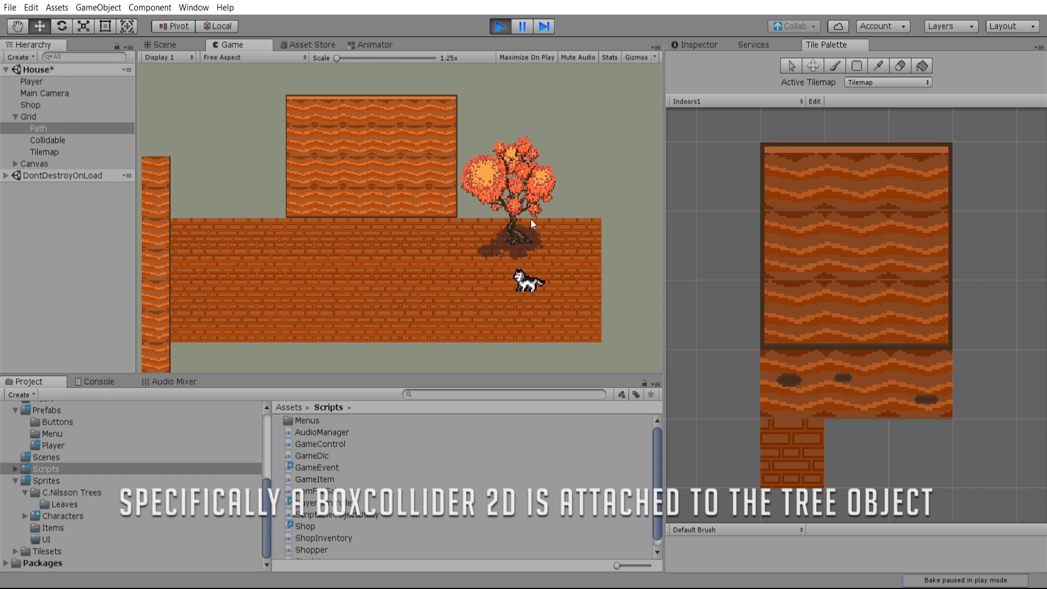
key("Up")
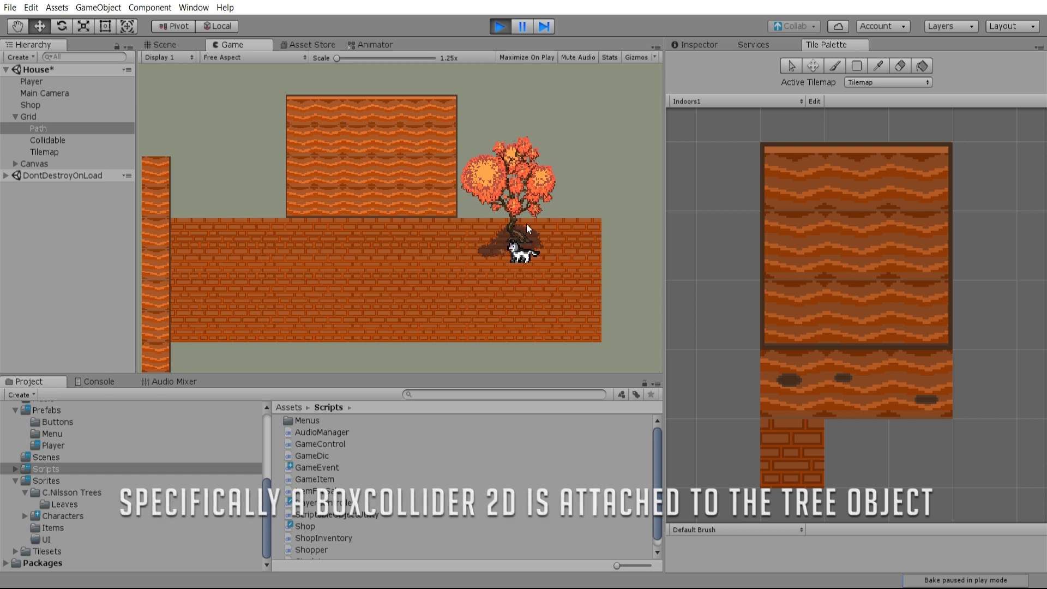
key("ctrl+p")
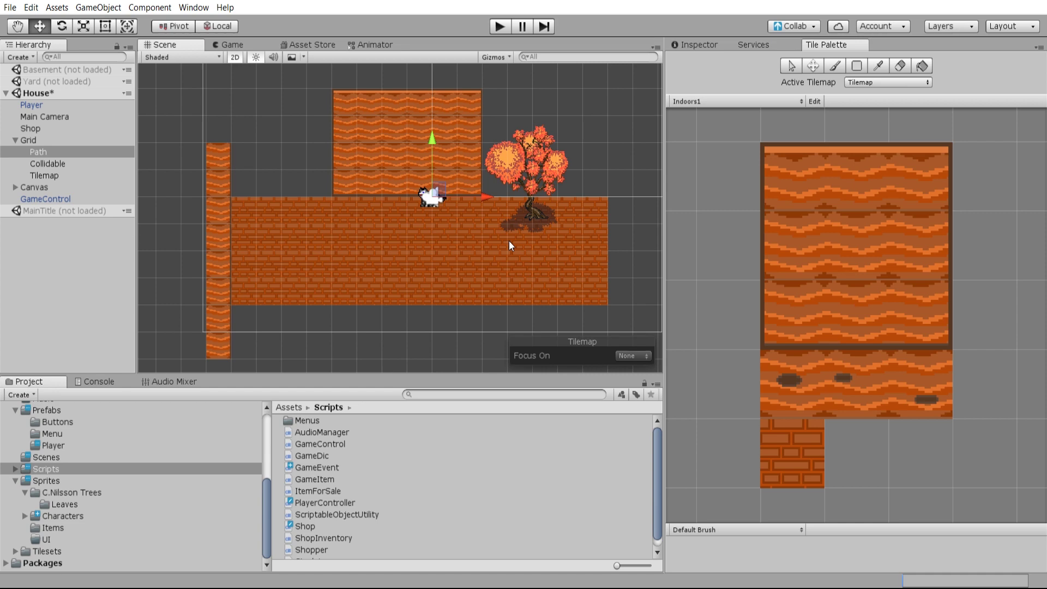
Zoom out and move the splitter right so the Scene view shows the whole room.
scroll(584, 240, "down", 1)
left_click_drag(666, 251, 782, 255)
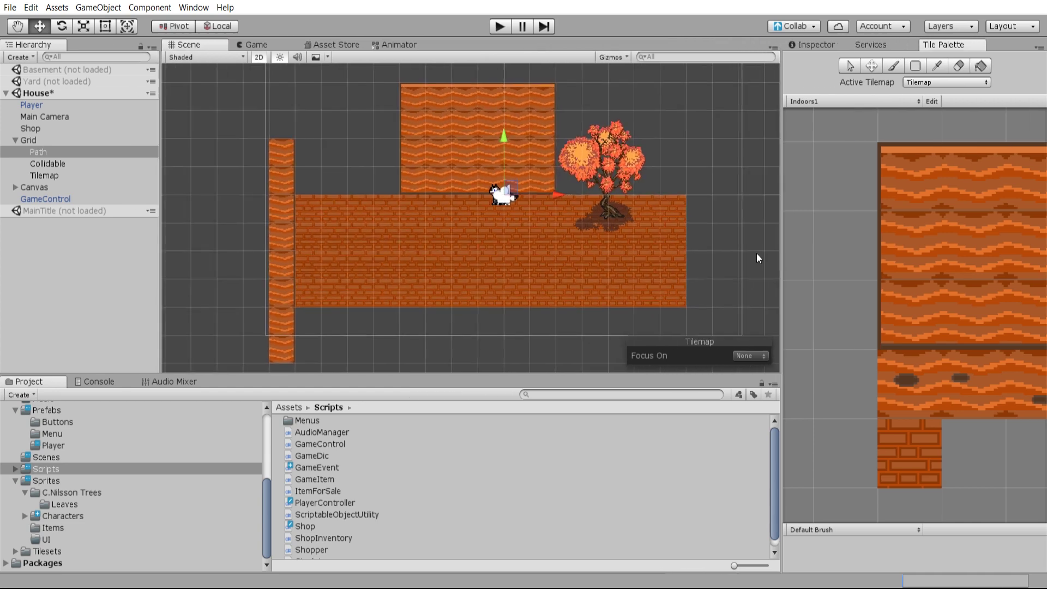
middle_click_drag(757, 258, 739, 248)
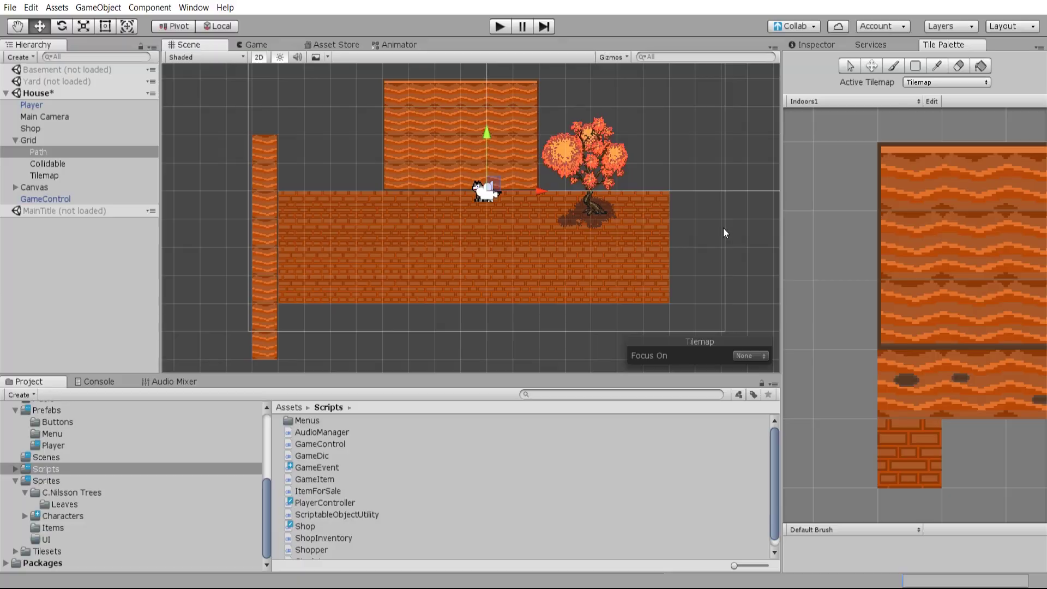